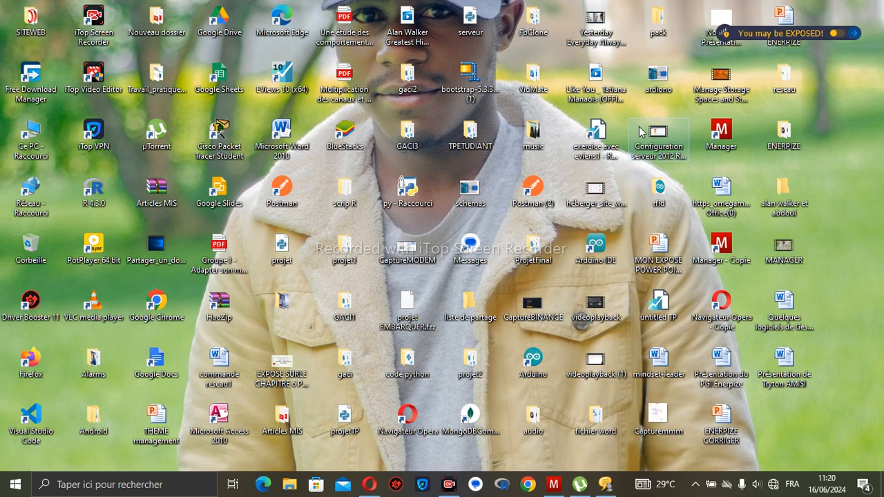
# Switch to Manager and start creating a new business named AMISI SERVICE.
pyautogui.moveTo(551, 489)
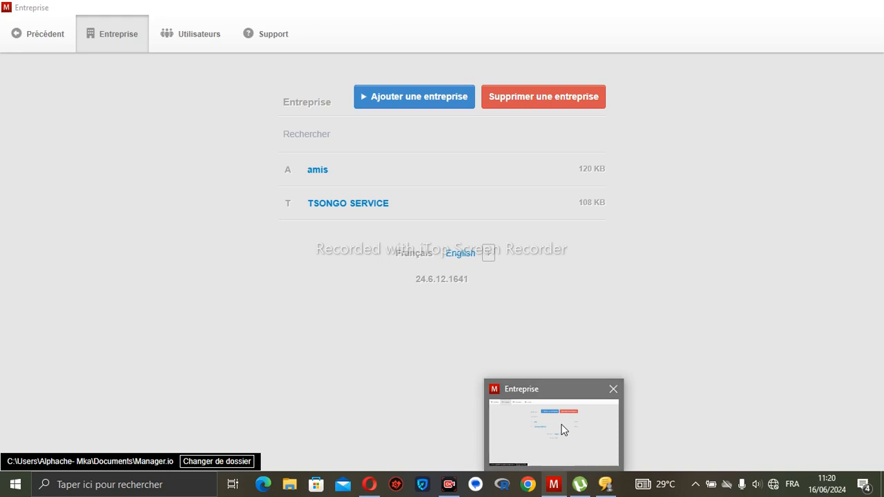
pyautogui.click(561, 427)
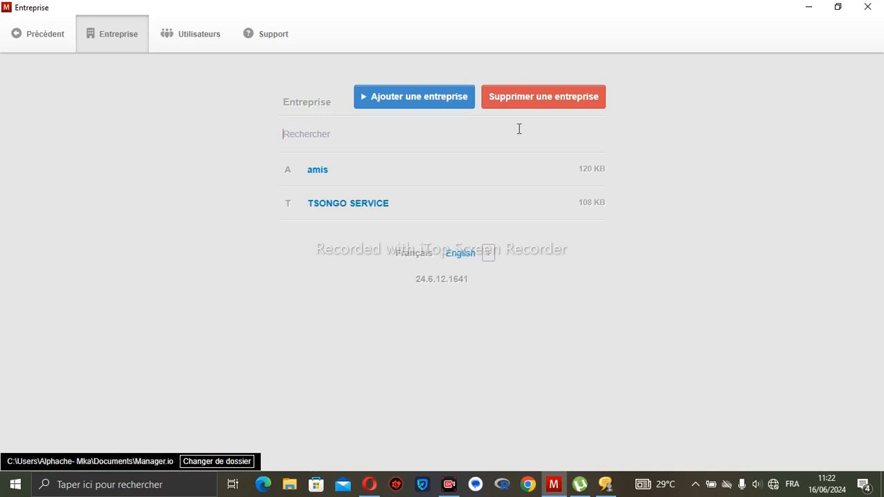
pyautogui.click(394, 102)
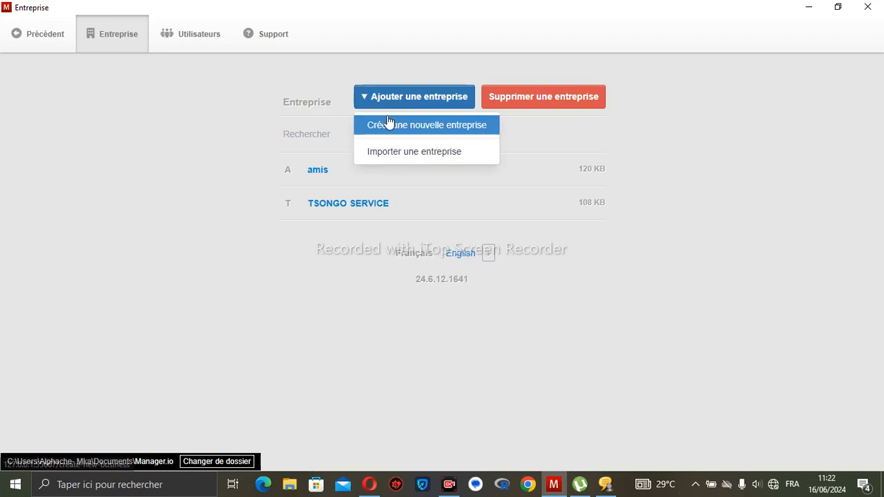
pyautogui.click(395, 128)
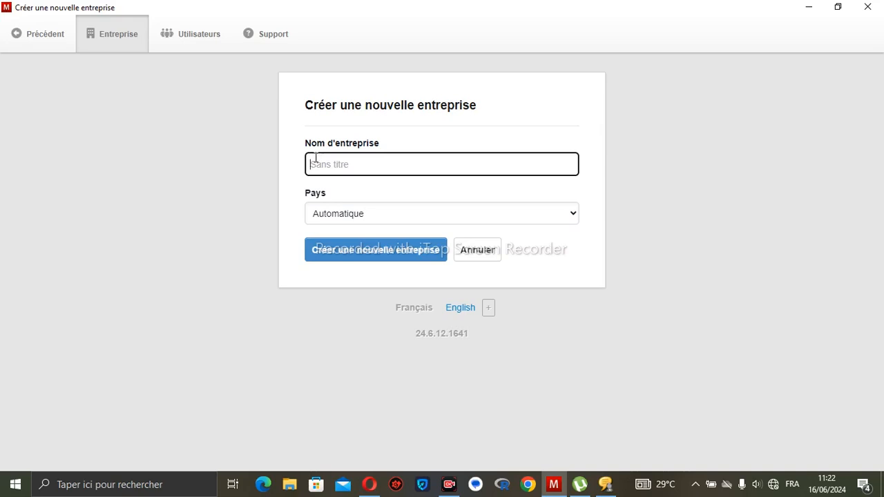
pyautogui.write('A')
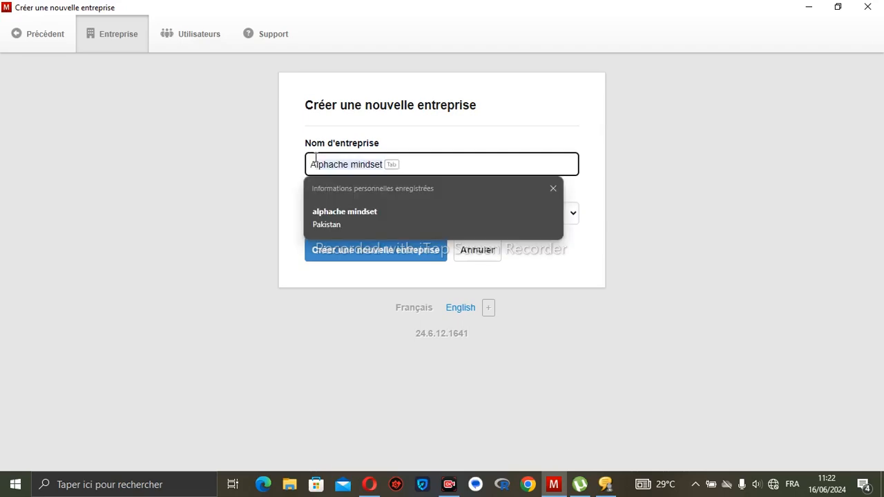
pyautogui.write('MIS')
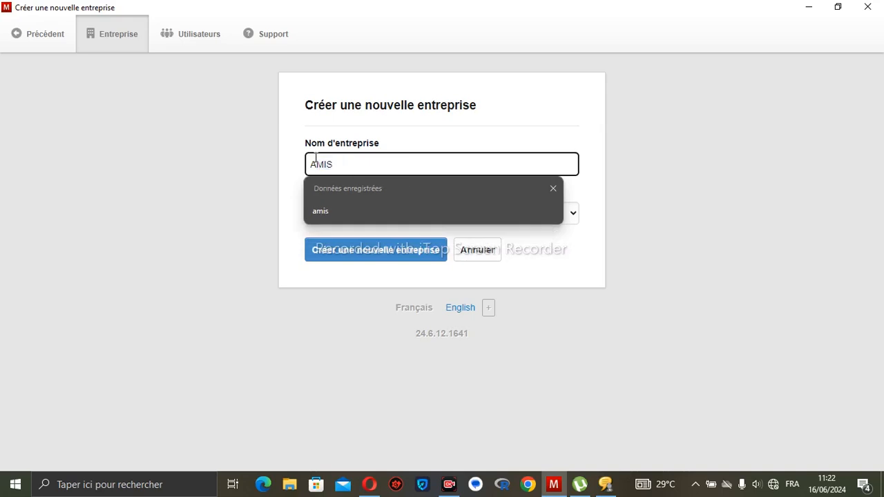
pyautogui.write('I SERV')
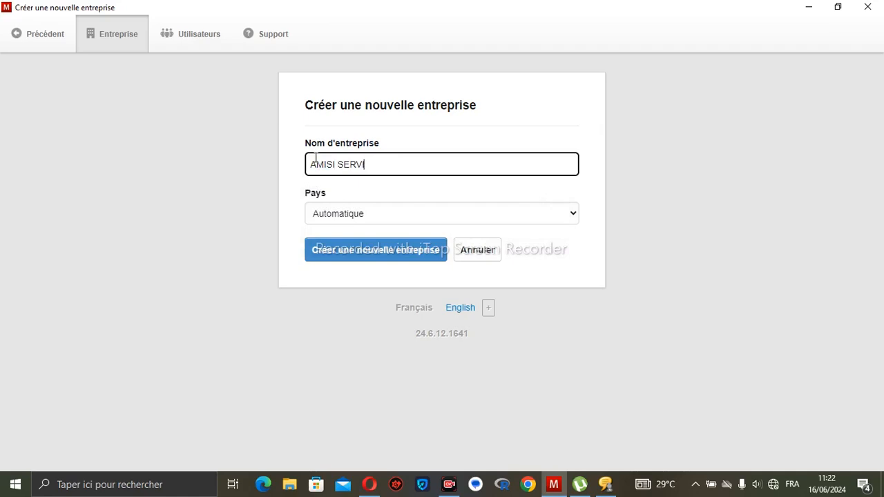
pyautogui.write('I')
pyautogui.press('BackSpace')
pyautogui.write('CE')
# Set the new business's country to Ghana and create the business.
pyautogui.click(574, 217)
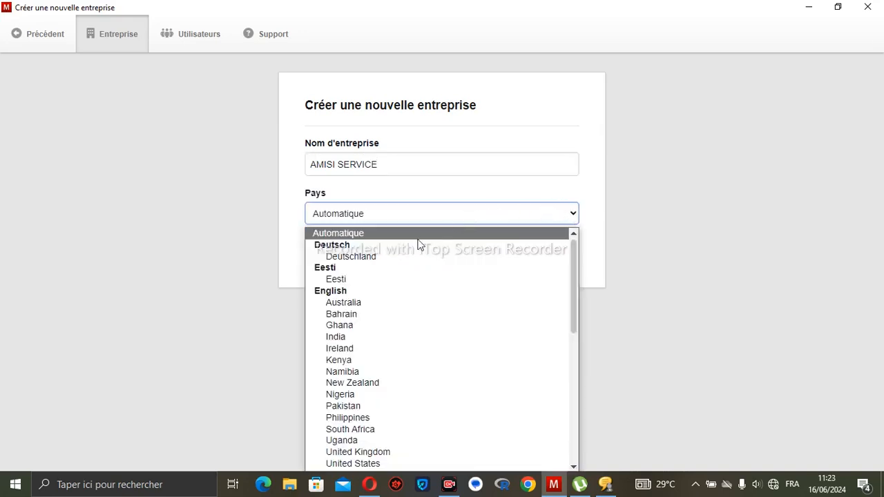
pyautogui.click(384, 327)
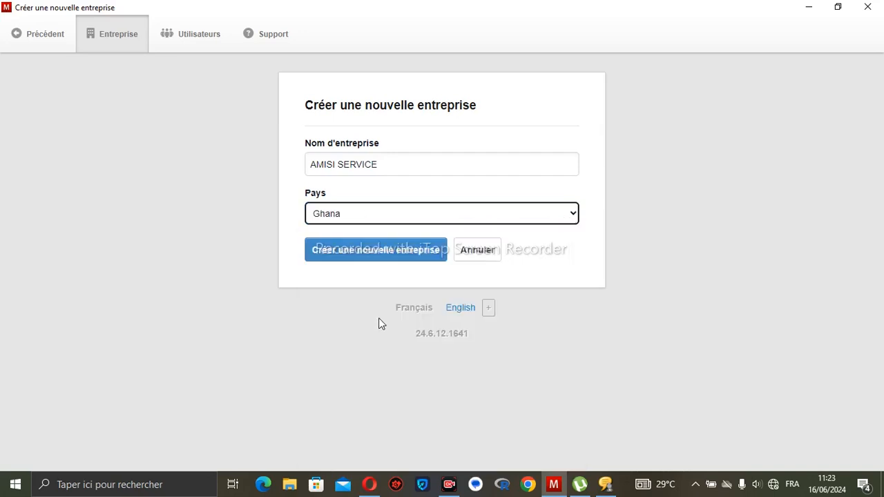
pyautogui.click(384, 256)
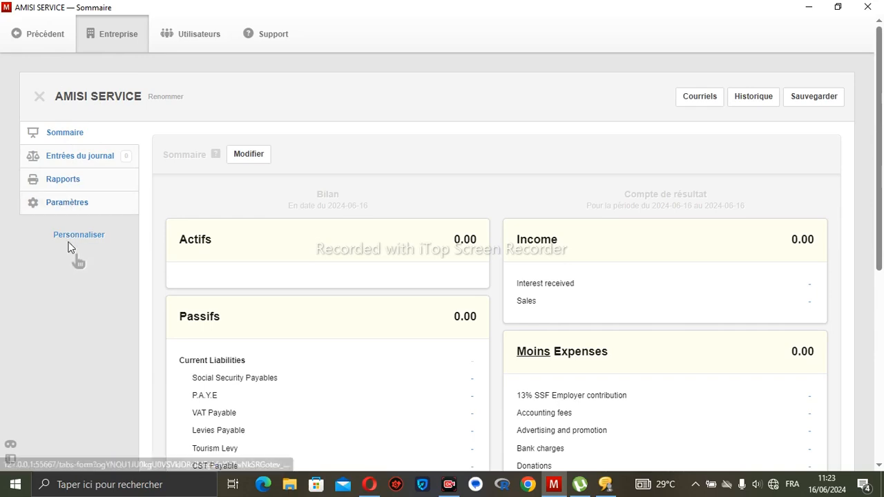
# Return to the list of businesses and open AMISI SERVICE from it.
pyautogui.click(47, 42)
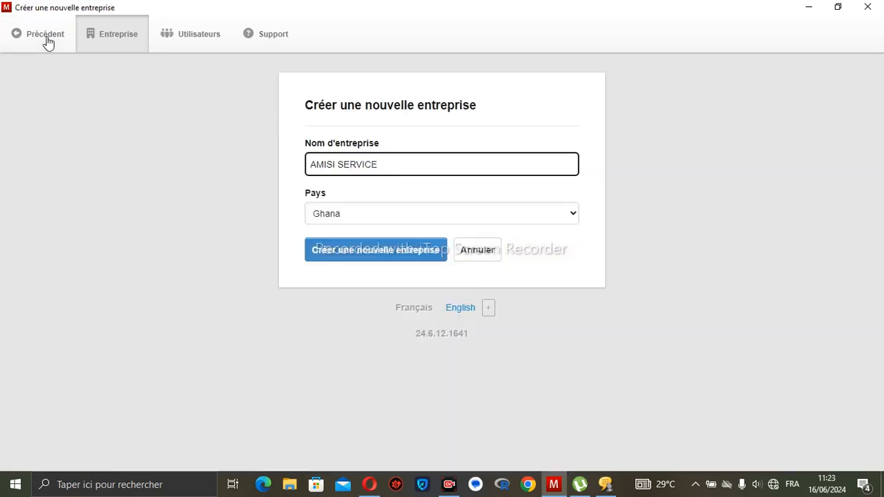
pyautogui.click(47, 42)
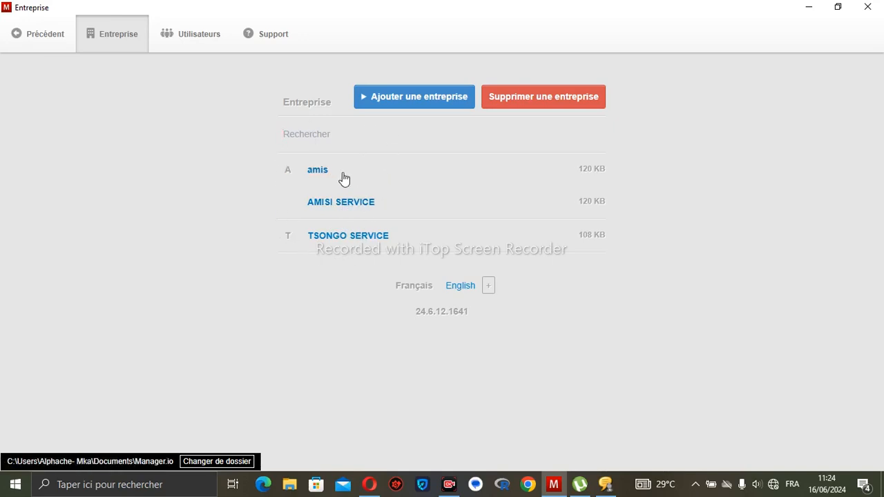
pyautogui.click(322, 208)
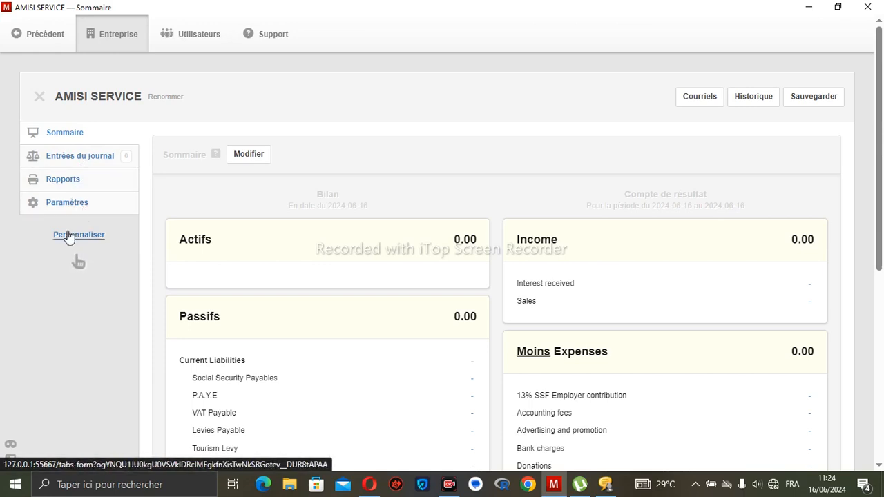
# Start a new journal entry in AMISI SERVICE with the description VENTE.
pyautogui.click(70, 158)
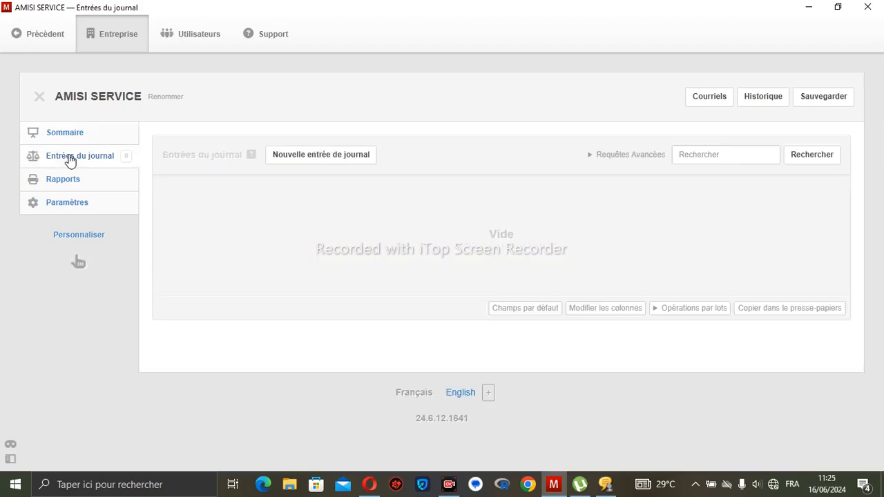
pyautogui.click(293, 159)
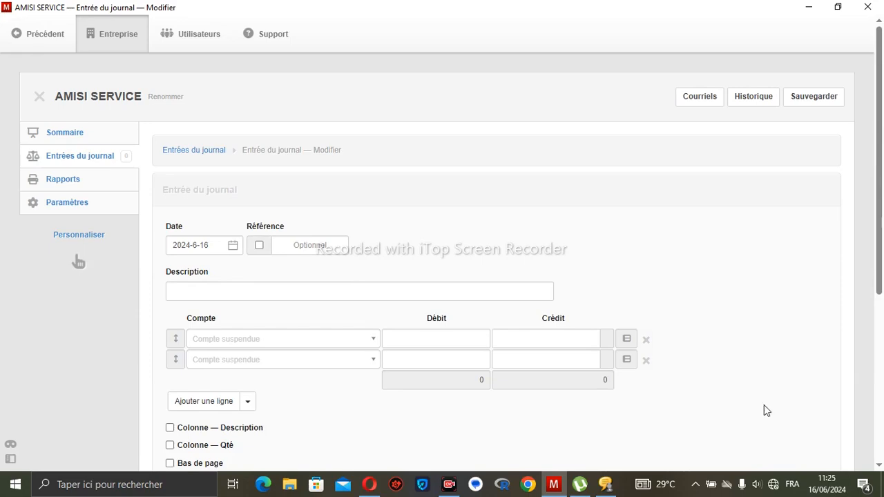
pyautogui.click(173, 244)
pyautogui.click(185, 298)
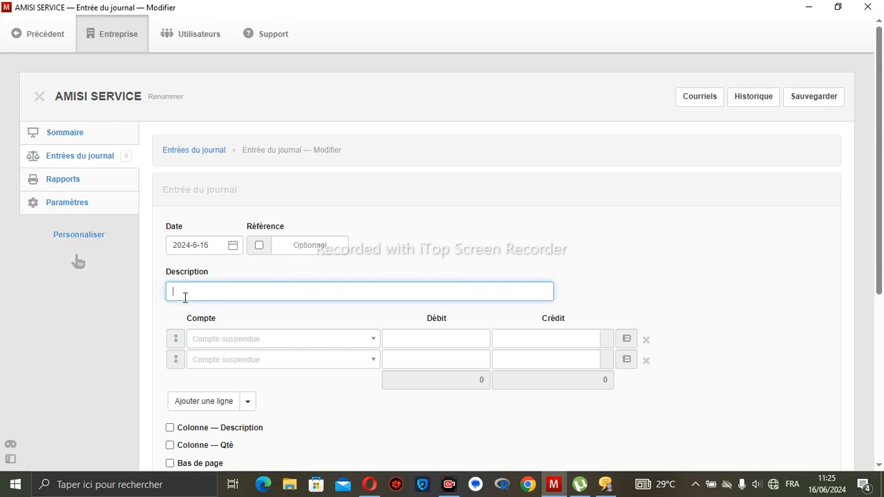
pyautogui.write('VENTE')
# Enter a debit of 50 and a credit of 50 on each of the two journal entry lines.
pyautogui.click(422, 322)
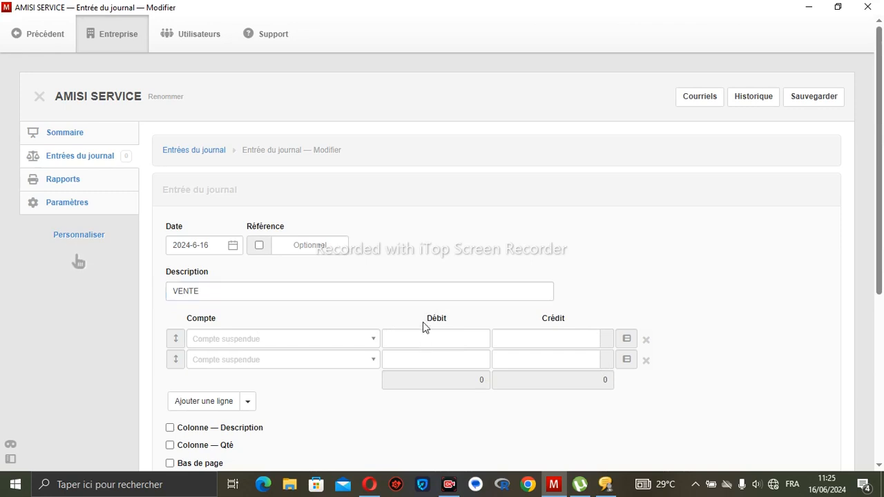
pyautogui.click(423, 337)
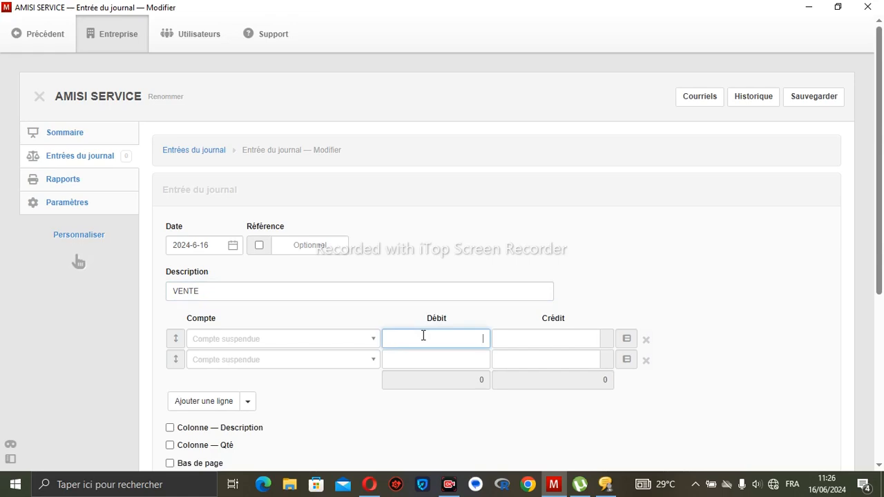
pyautogui.write('5')
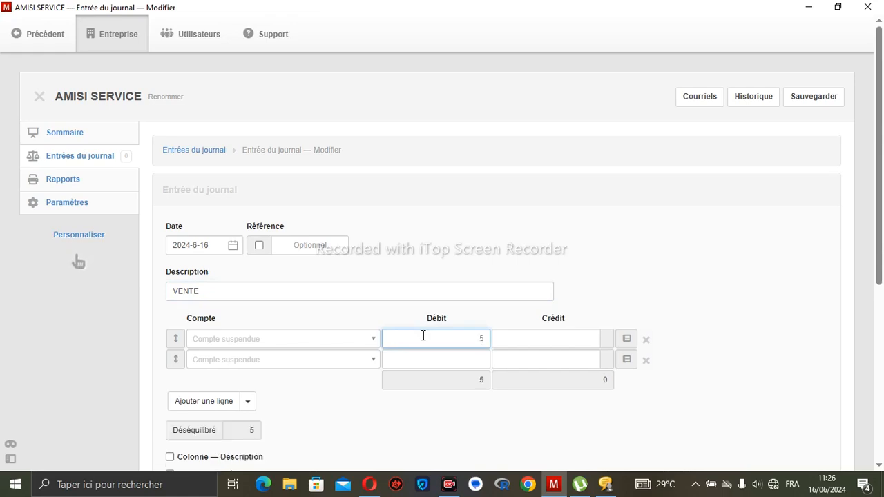
pyautogui.write('0')
pyautogui.click(560, 344)
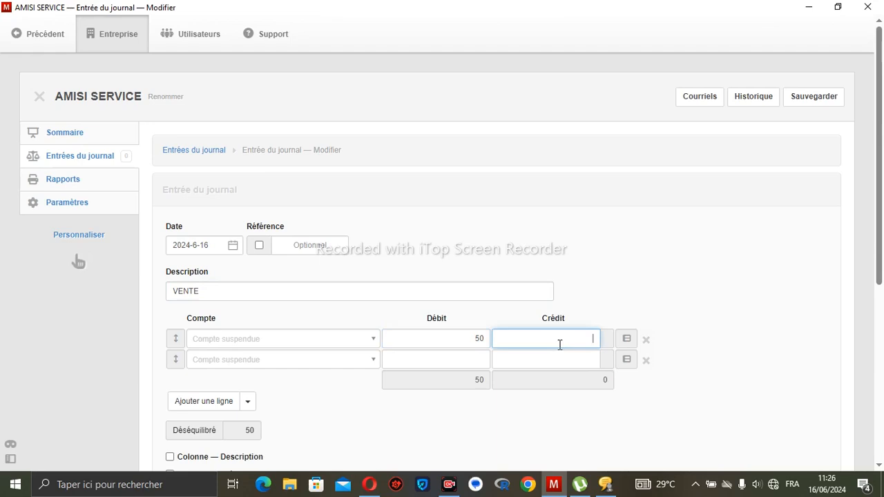
pyautogui.write('50')
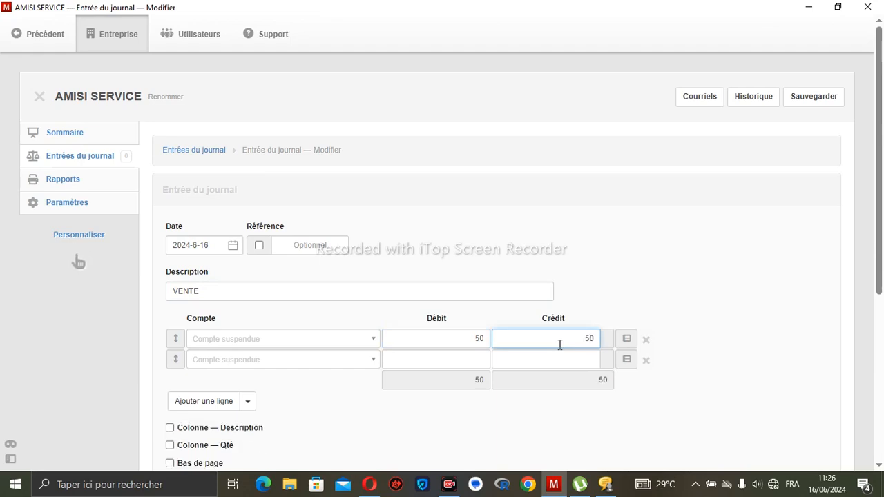
pyautogui.click(458, 360)
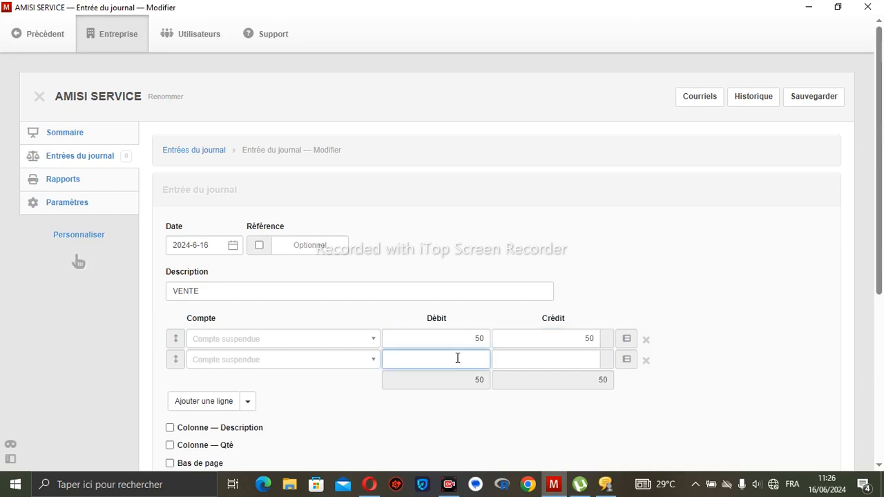
pyautogui.write('50')
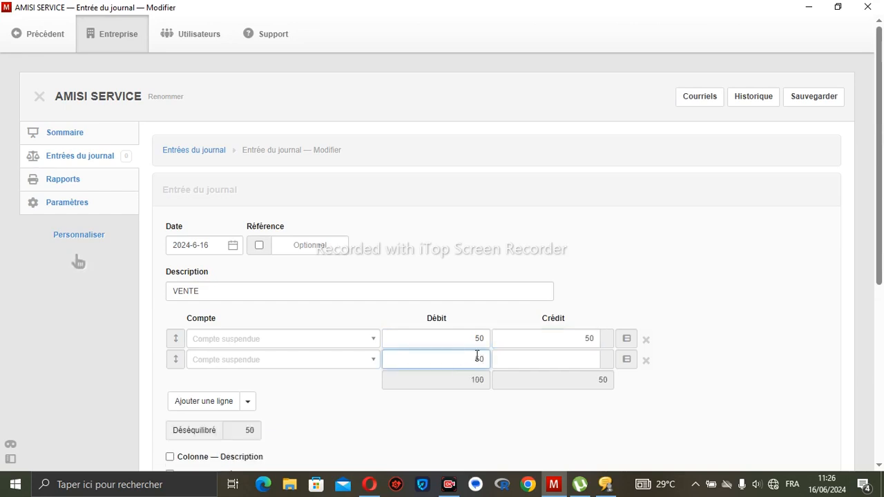
pyautogui.click(537, 366)
pyautogui.write('50')
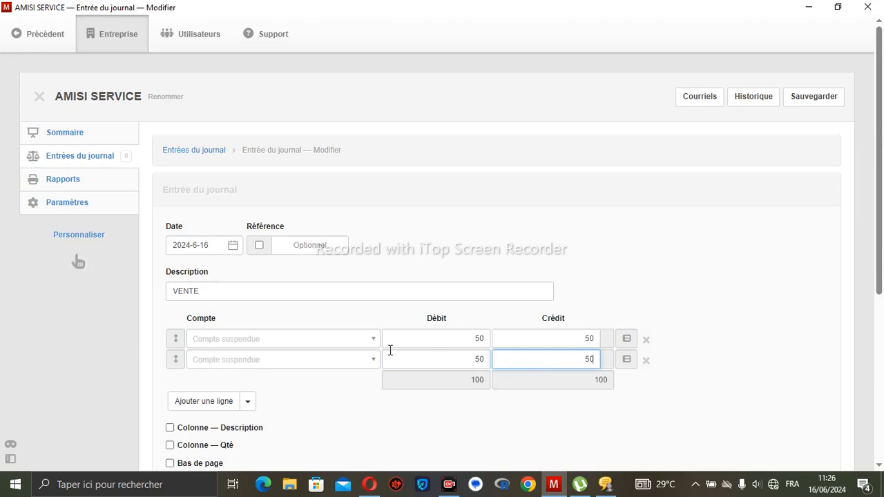
# Assign Bank charges to the first line and Donations to the second, and create the journal entry.
pyautogui.click(372, 341)
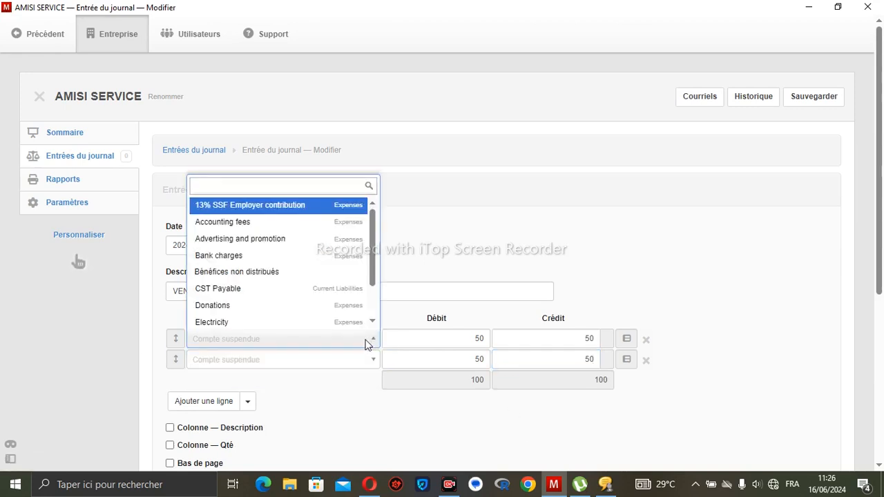
pyautogui.click(300, 253)
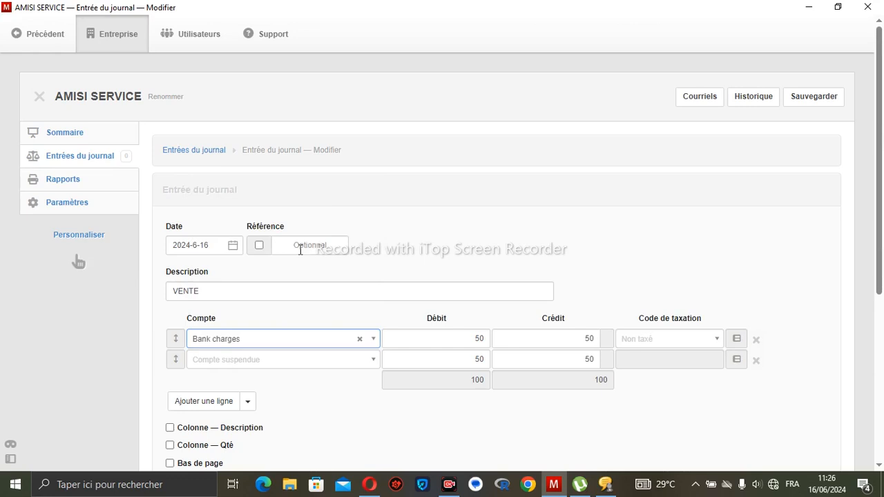
pyautogui.click(366, 360)
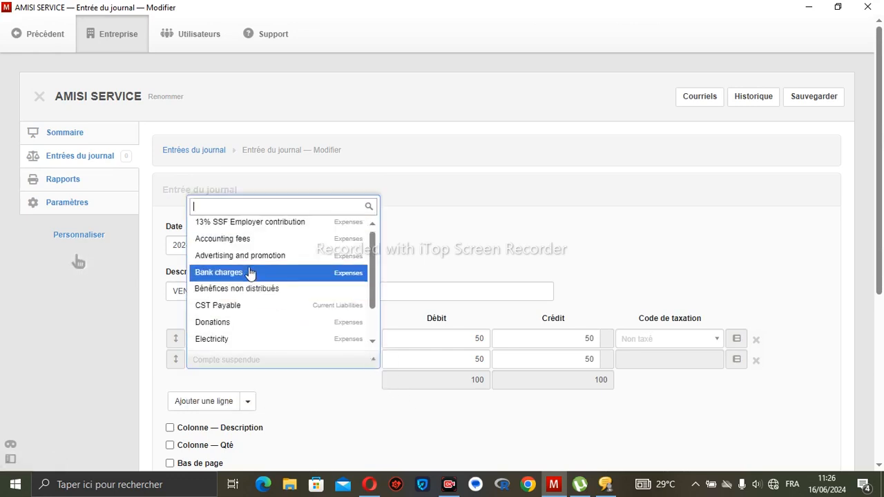
pyautogui.click(248, 322)
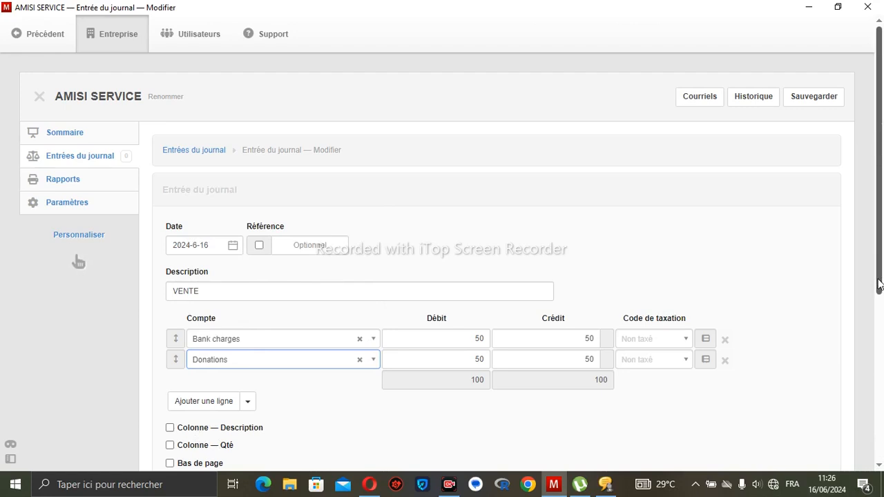
pyautogui.moveTo(880, 283); pyautogui.dragTo(849, 415)
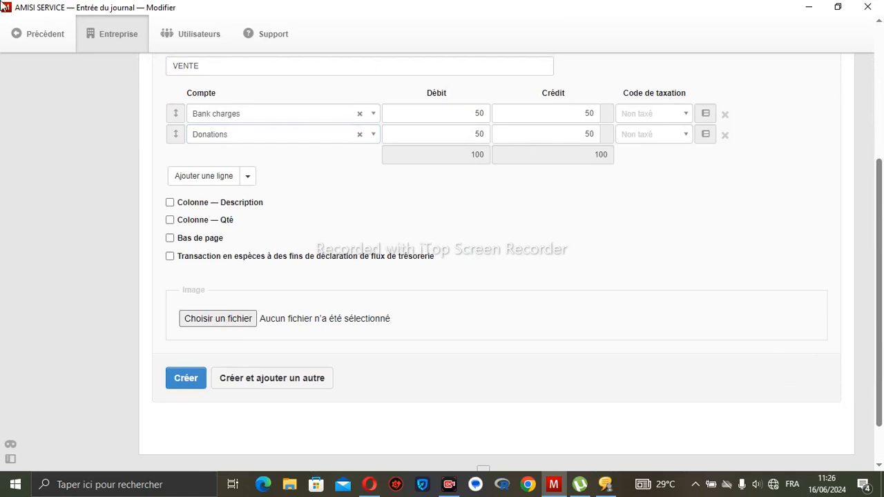
pyautogui.click(185, 379)
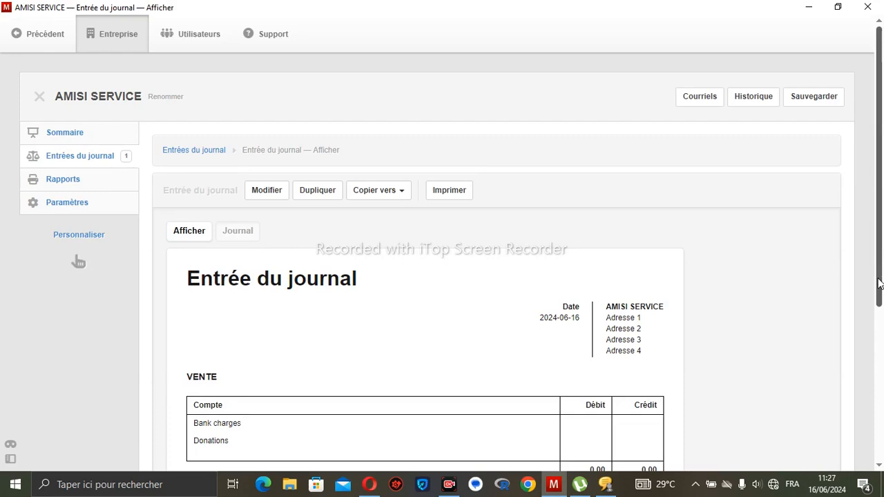
# Review the created VENTE journal entry and return to the list of journal entries.
pyautogui.moveTo(879, 284); pyautogui.dragTo(873, 366)
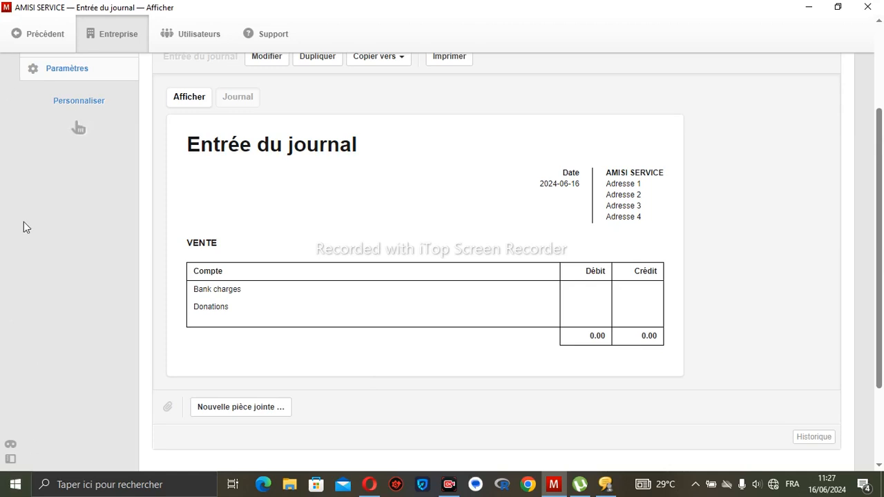
pyautogui.click(60, 47)
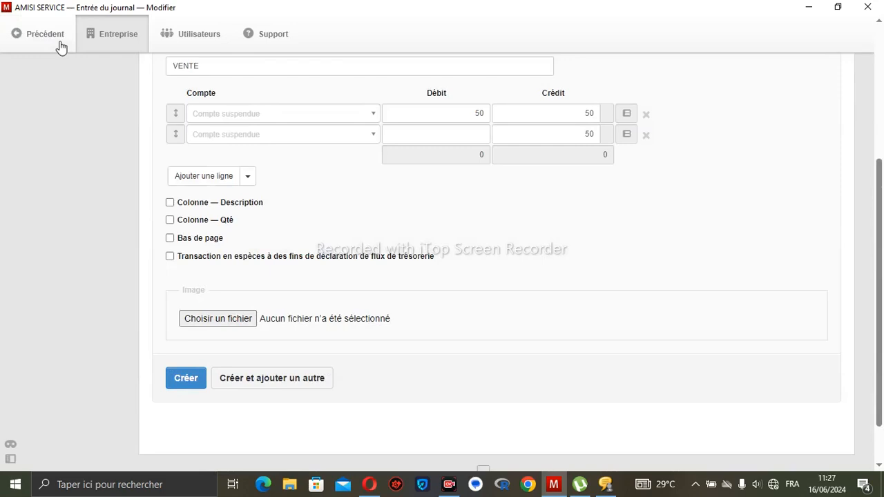
pyautogui.click(60, 46)
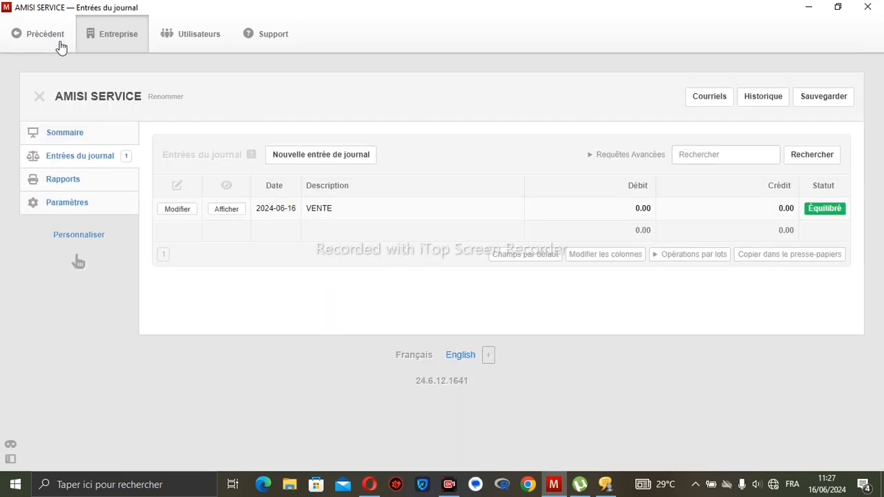
# Open the cash flow statement (État des flux de trésorerie) page among the financial reports.
pyautogui.click(96, 180)
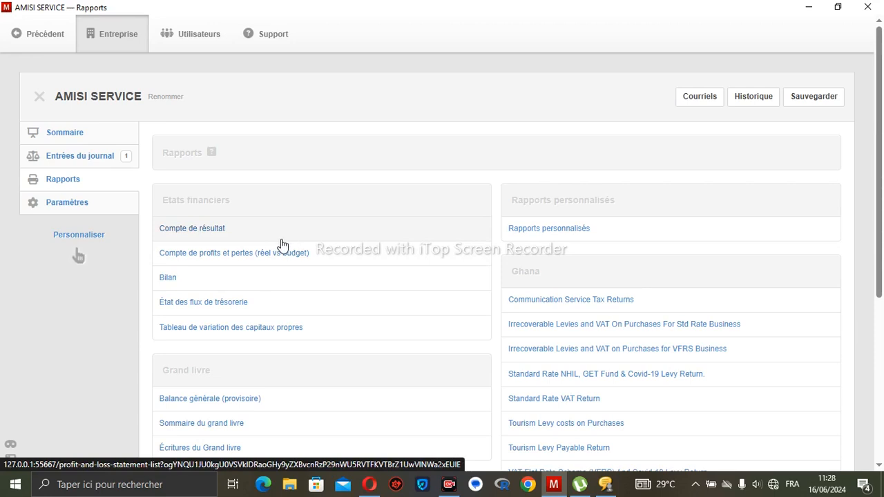
pyautogui.click(282, 309)
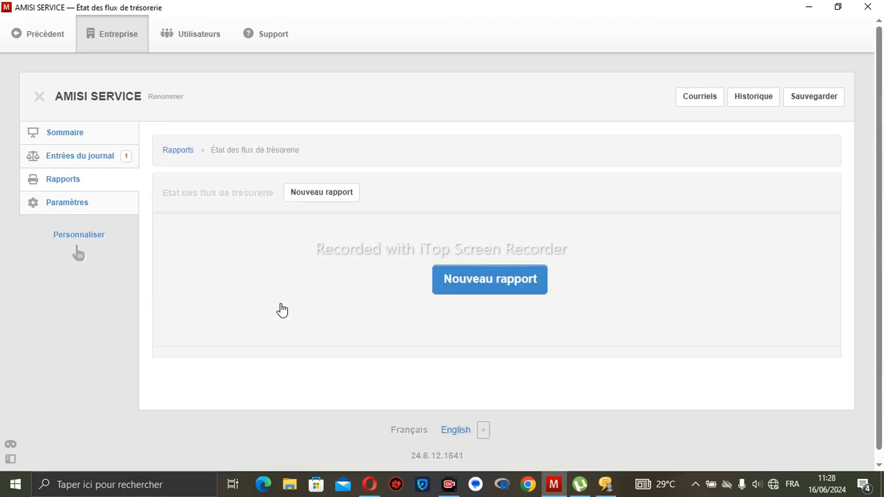
# Create a new cash flow statement report (État des flux de trésorerie) with the description TRESORERIE.
pyautogui.click(337, 197)
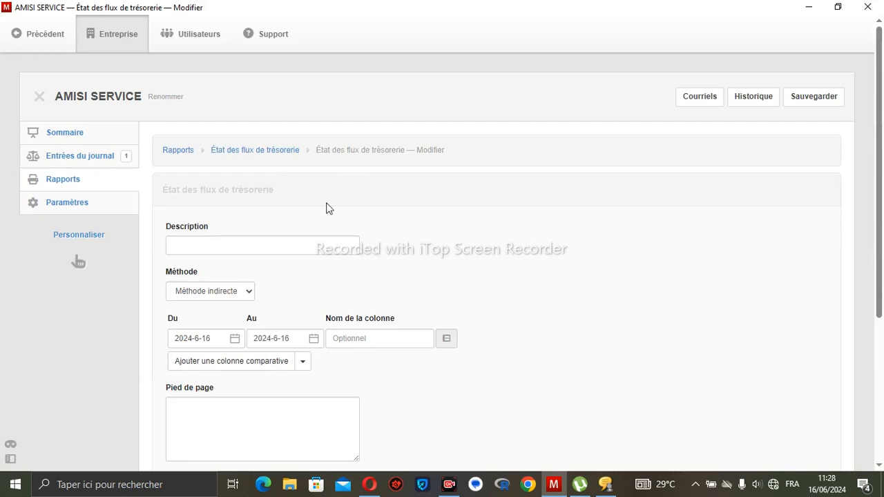
pyautogui.click(184, 246)
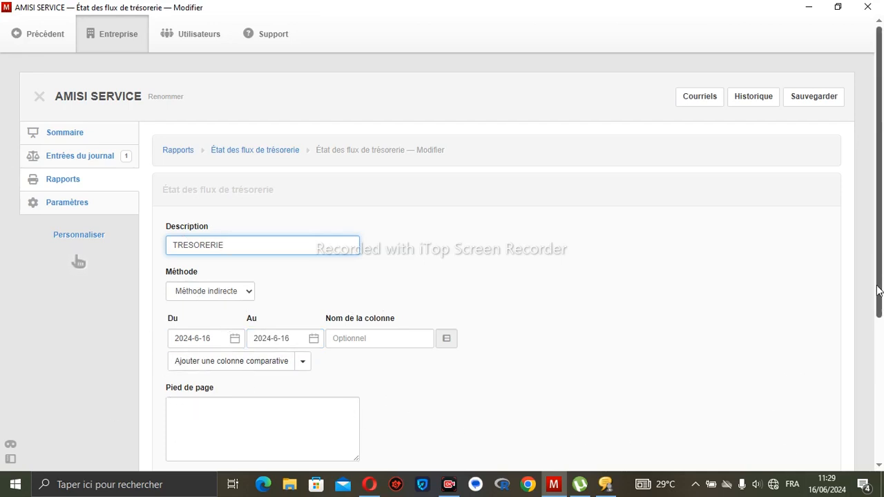
pyautogui.moveTo(878, 293); pyautogui.dragTo(879, 399)
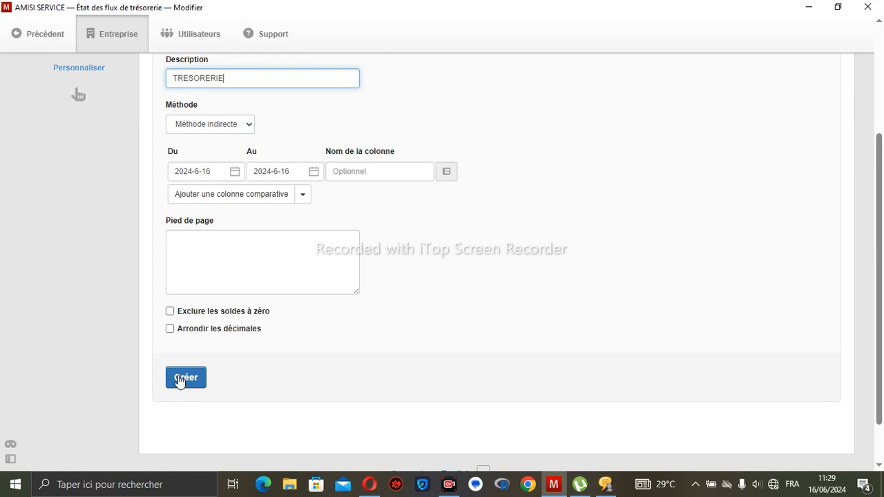
pyautogui.click(178, 379)
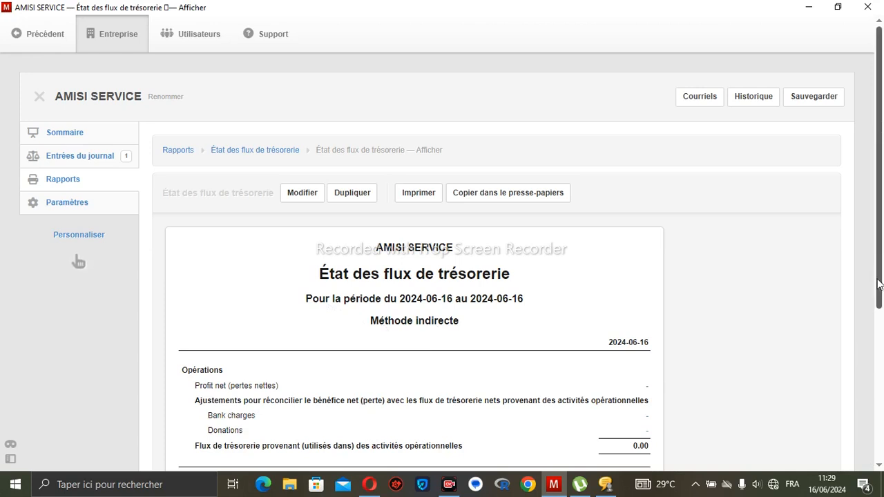
# Review the whole cash flow statement and return to the overview of reports.
pyautogui.moveTo(878, 284); pyautogui.dragTo(879, 385)
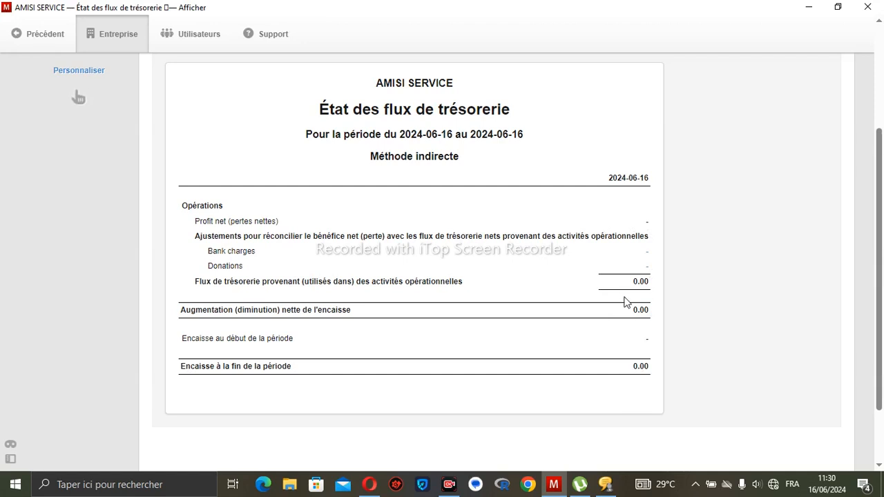
pyautogui.click(46, 43)
pyautogui.click(46, 43)
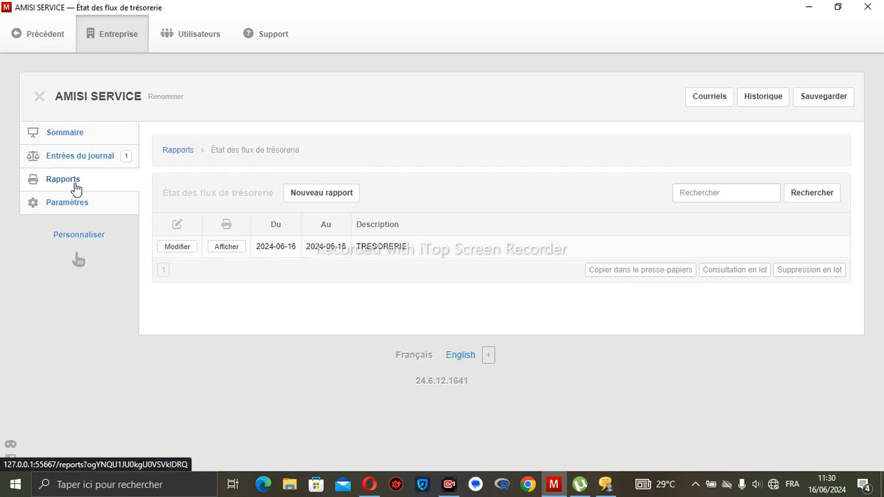
pyautogui.click(57, 47)
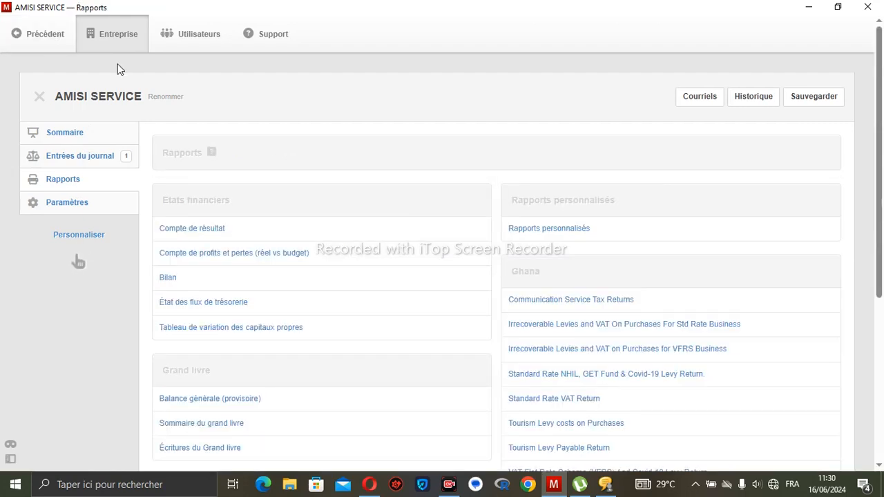
# Create a new balance sheet report (Bilan) with the description BILAN D%OUVERTURE.
pyautogui.click(184, 283)
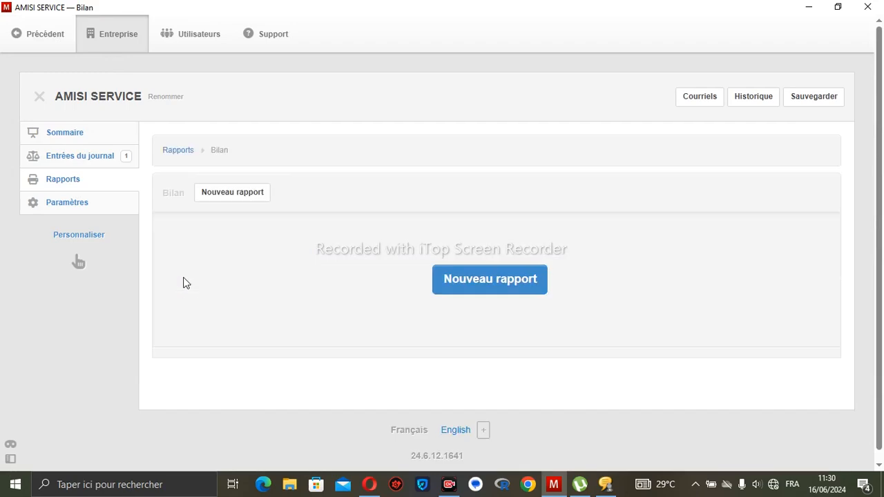
pyautogui.click(226, 197)
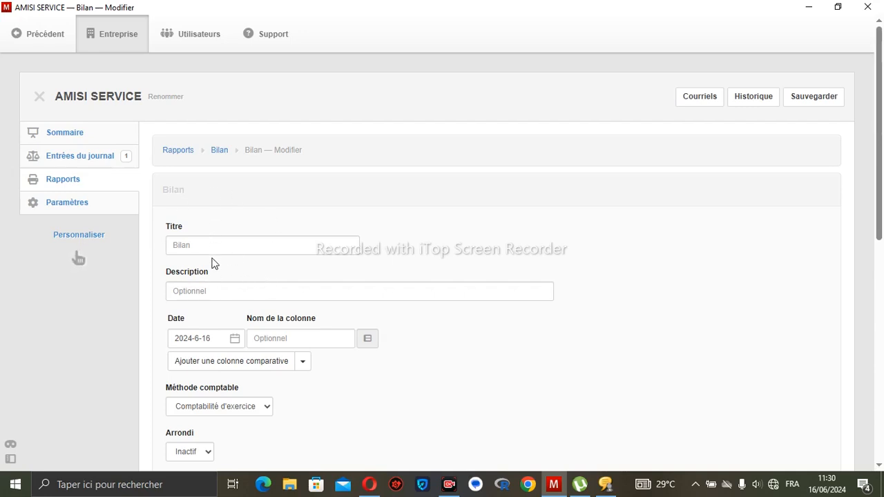
pyautogui.click(209, 289)
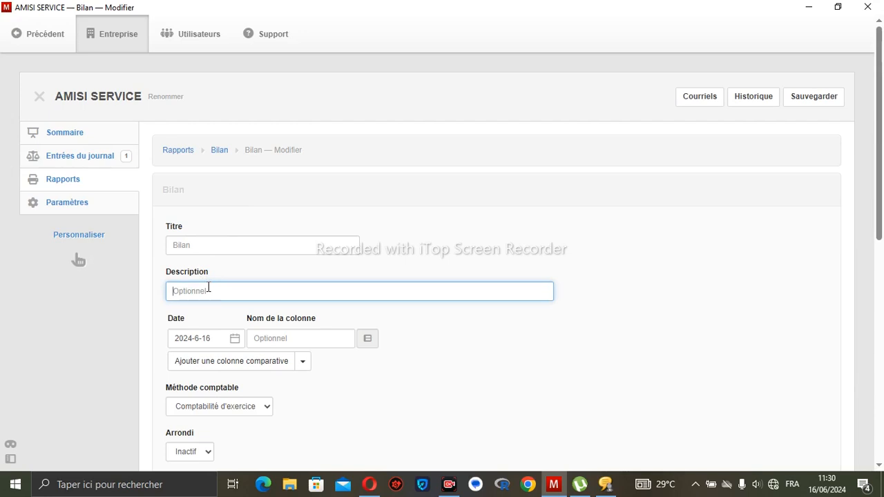
pyautogui.write('BILAN D%OUVERT')
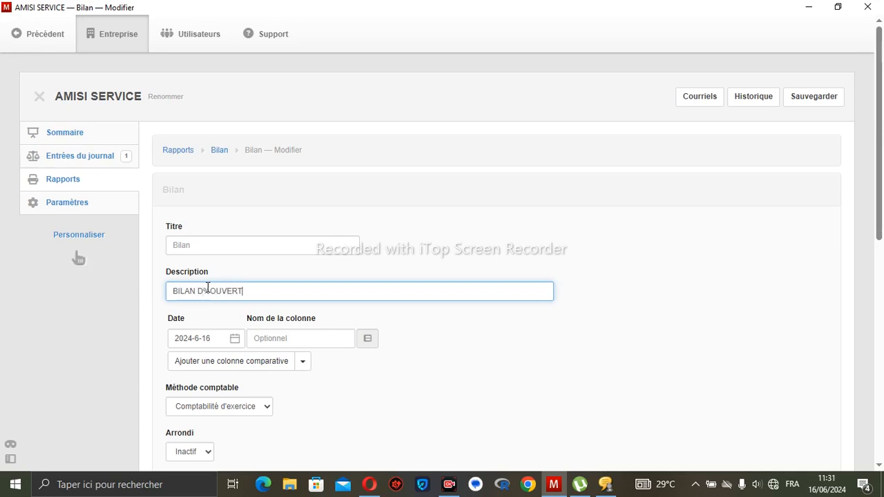
pyautogui.write('RE')
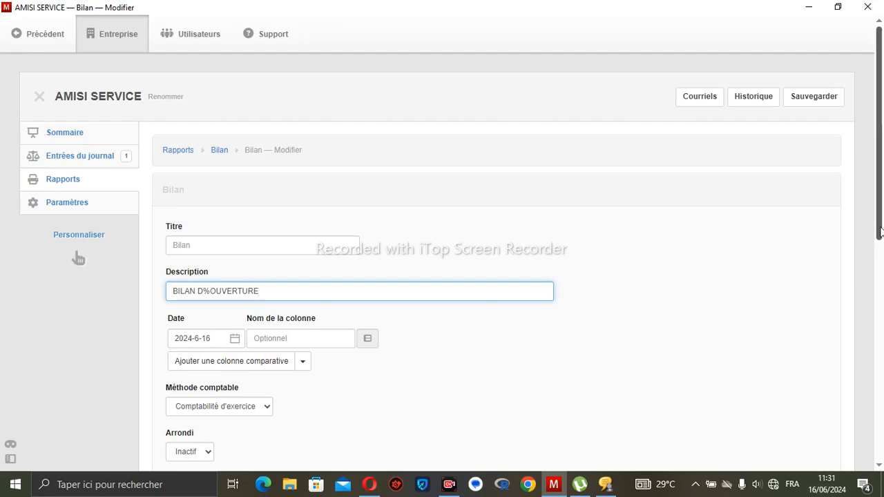
pyautogui.moveTo(882, 234); pyautogui.dragTo(875, 306)
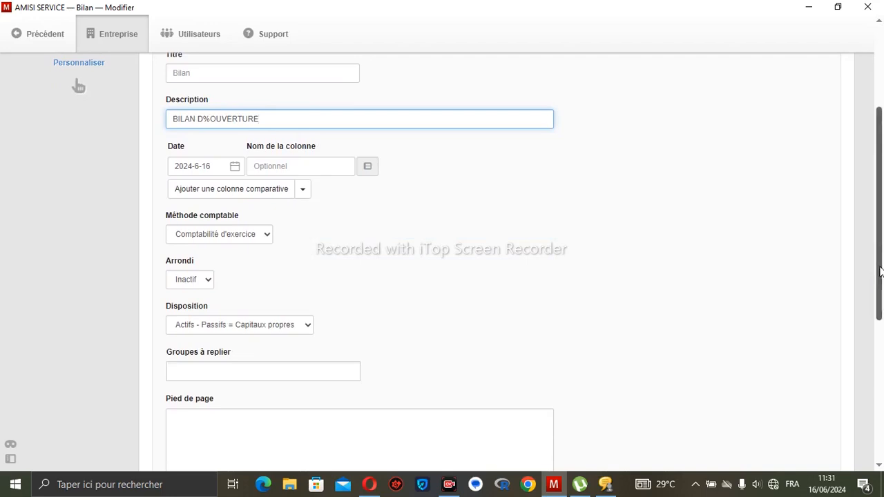
pyautogui.moveTo(880, 267); pyautogui.dragTo(855, 376)
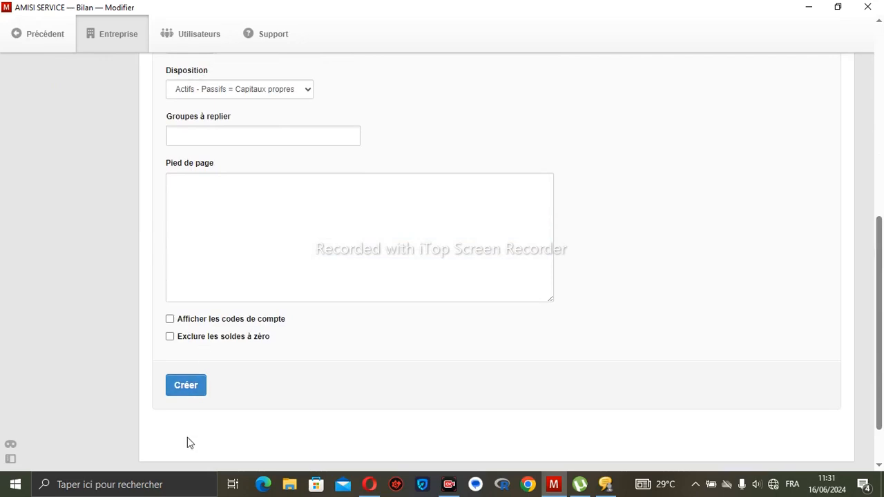
pyautogui.click(184, 392)
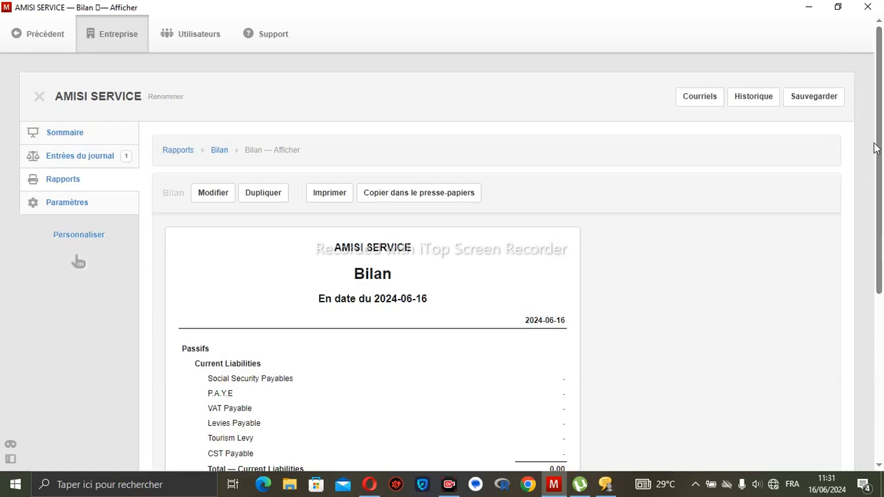
# Review the balance sheet down to the Capitaux propres section and return to the list of Bilan reports.
pyautogui.moveTo(883, 157); pyautogui.dragTo(880, 268)
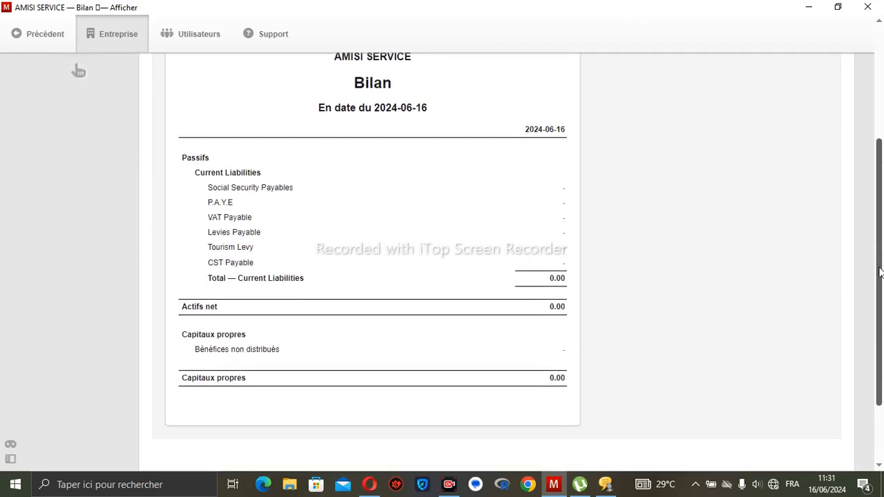
pyautogui.click(45, 40)
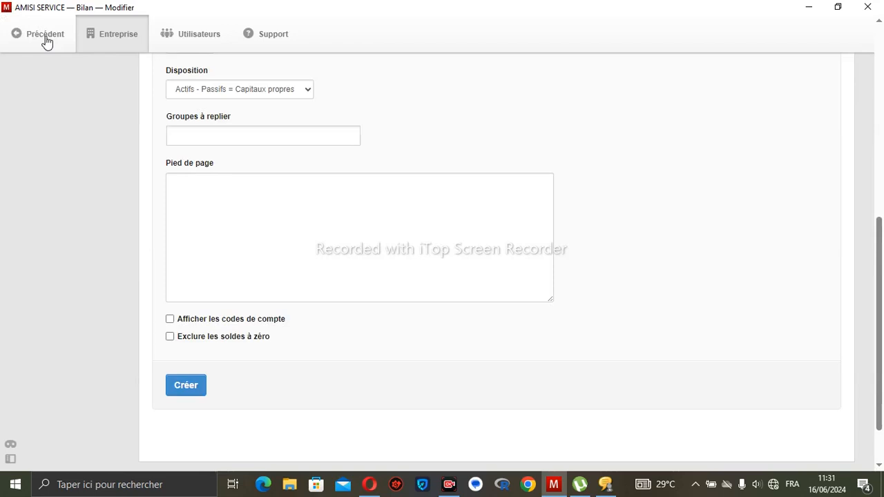
pyautogui.click(45, 40)
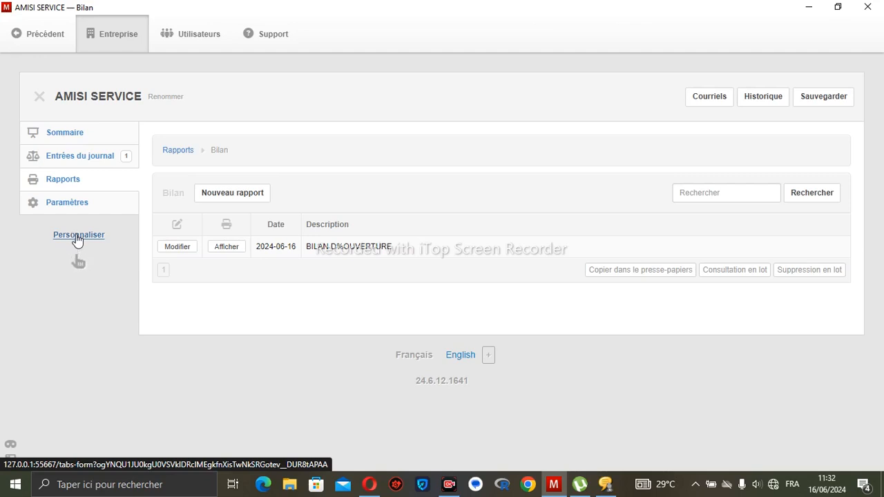
# Customize the business's tabs by enabling Recettes and Transferts entre comptes.
pyautogui.click(77, 236)
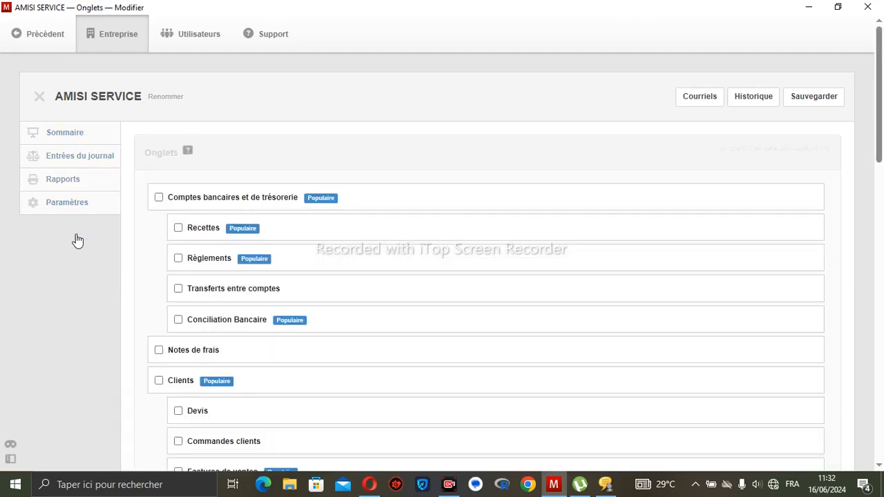
pyautogui.click(178, 230)
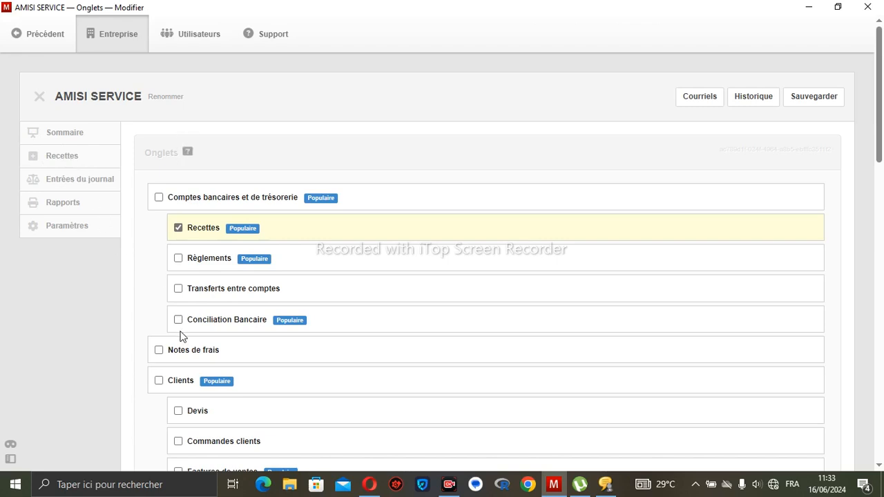
pyautogui.click(181, 290)
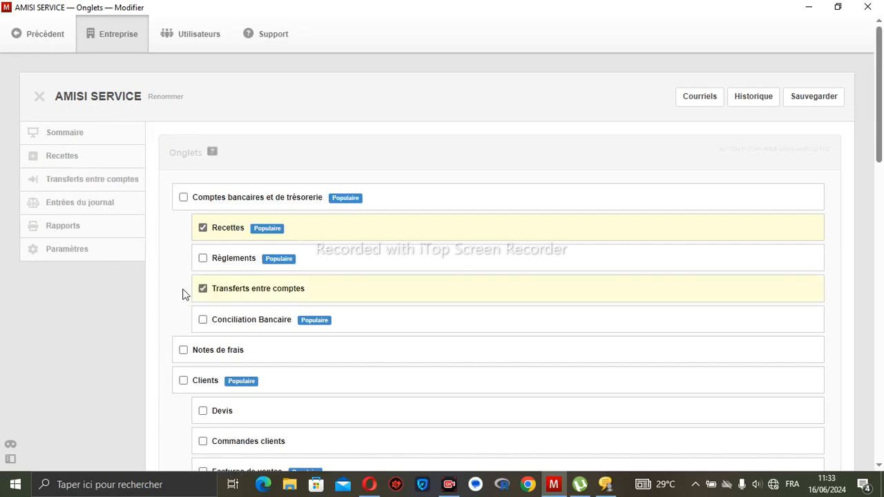